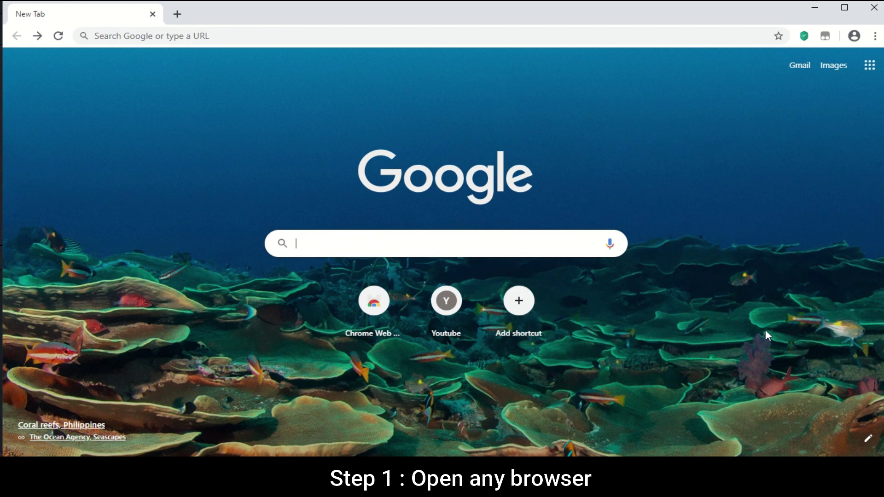
type("www.")
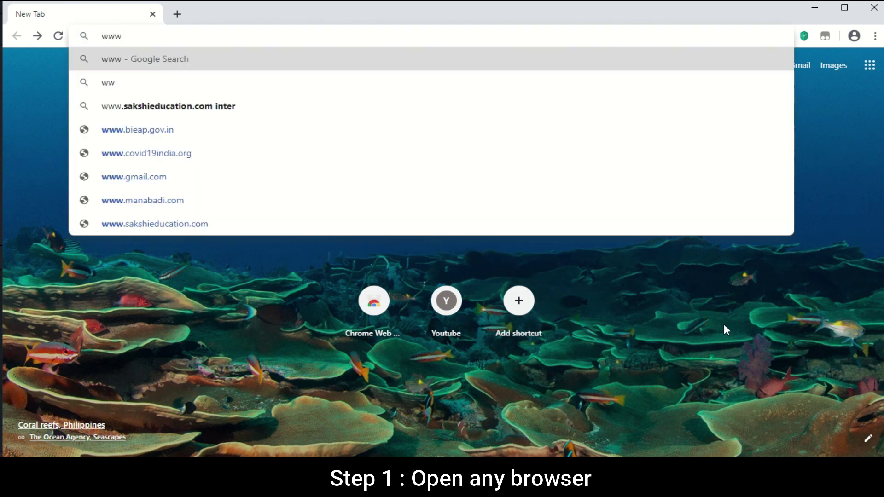
type("wbjeeb")
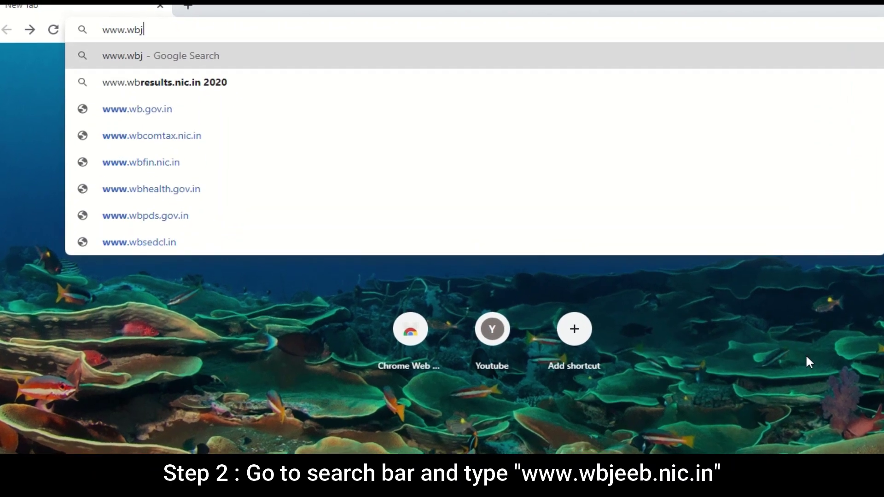
type(".nic")
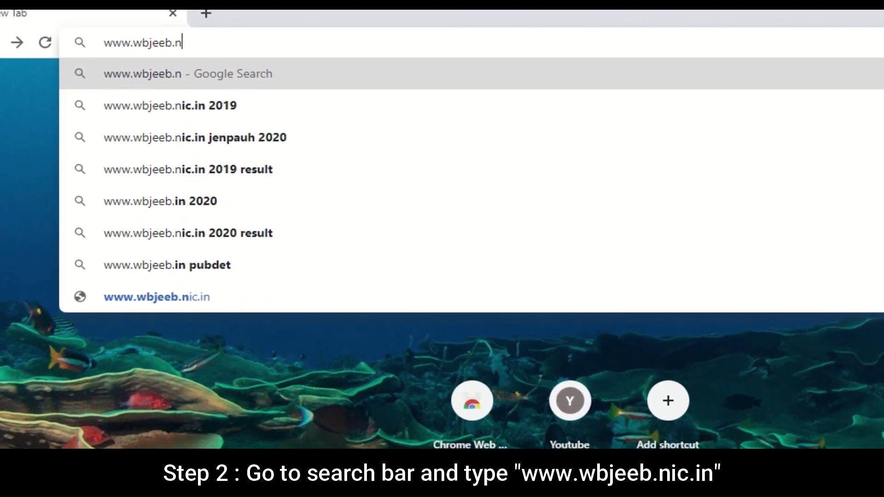
type(".in")
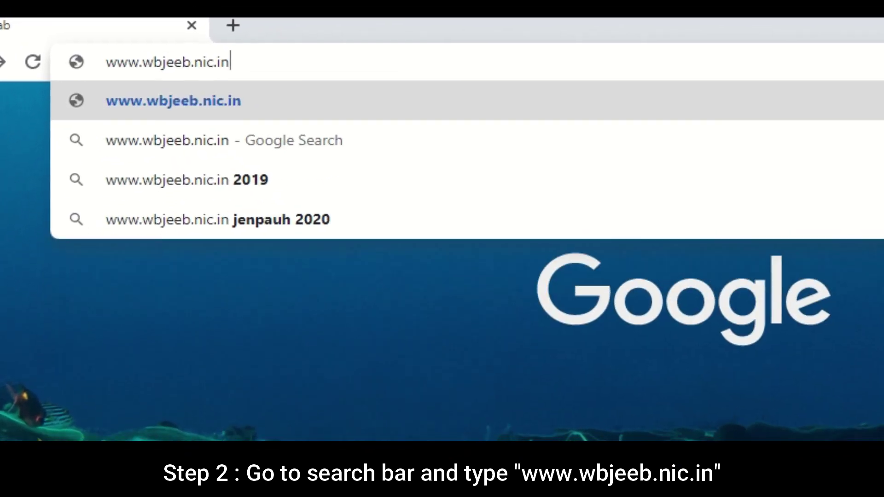
key("Return")
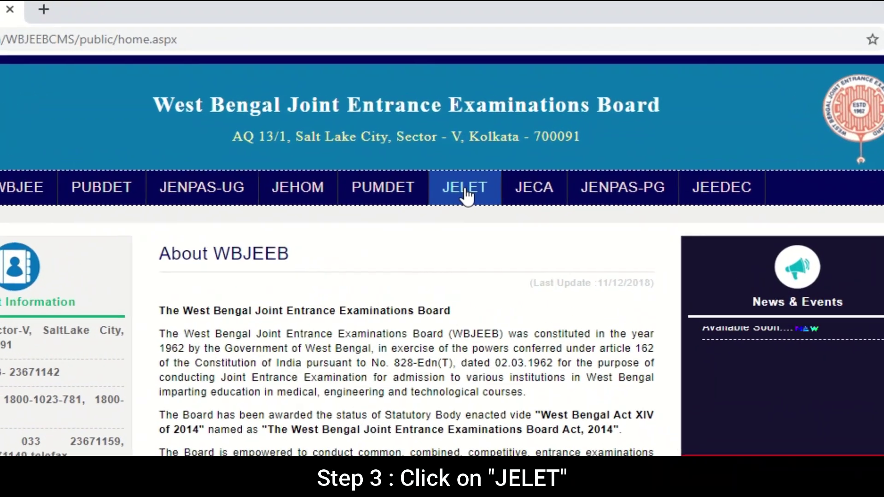
Open the JELET section, then the 'Fill Application Form For JELET 2020' portal.
left_click(454, 226)
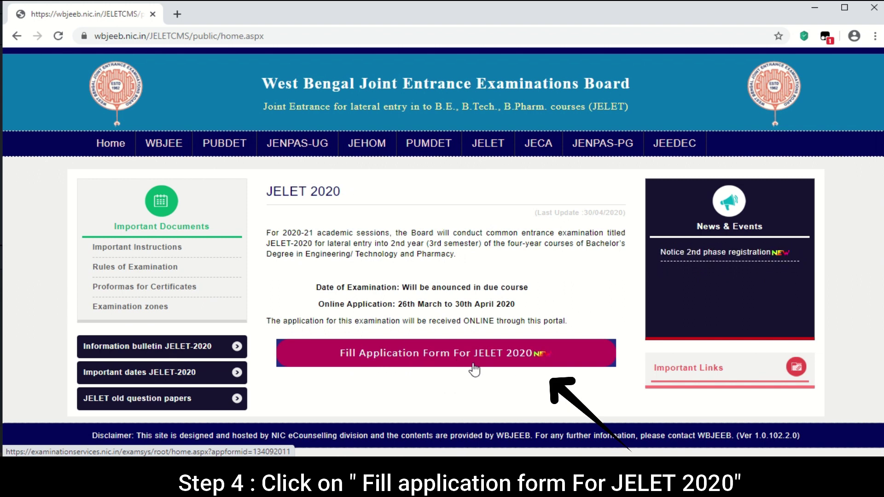
left_click(439, 358)
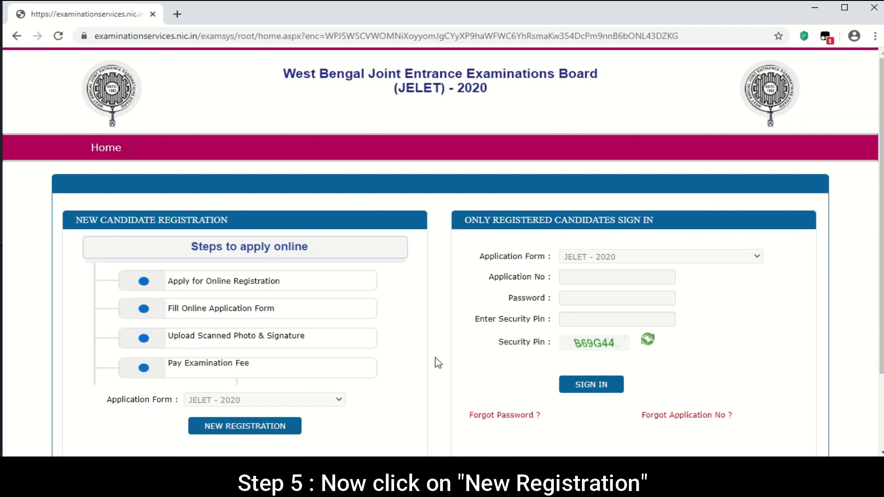
Start a NEW REGISTRATION under New Candidate Registration.
scroll(439, 363, "down", 1)
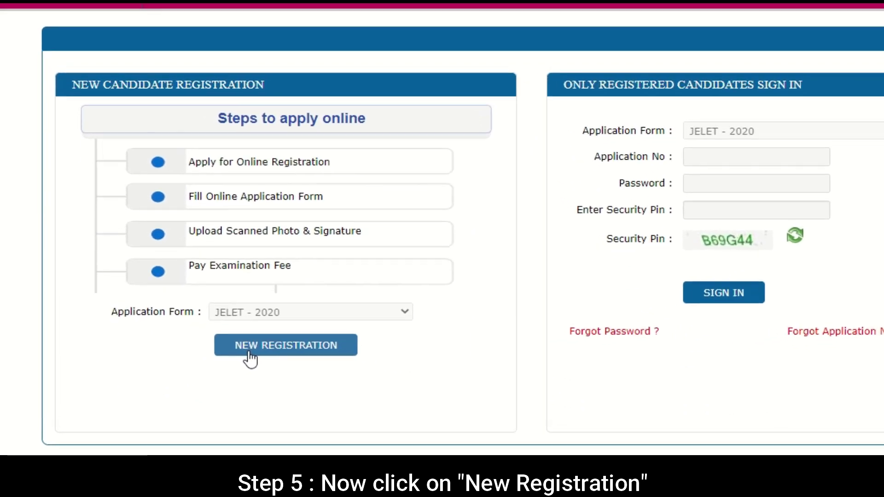
left_click(216, 369)
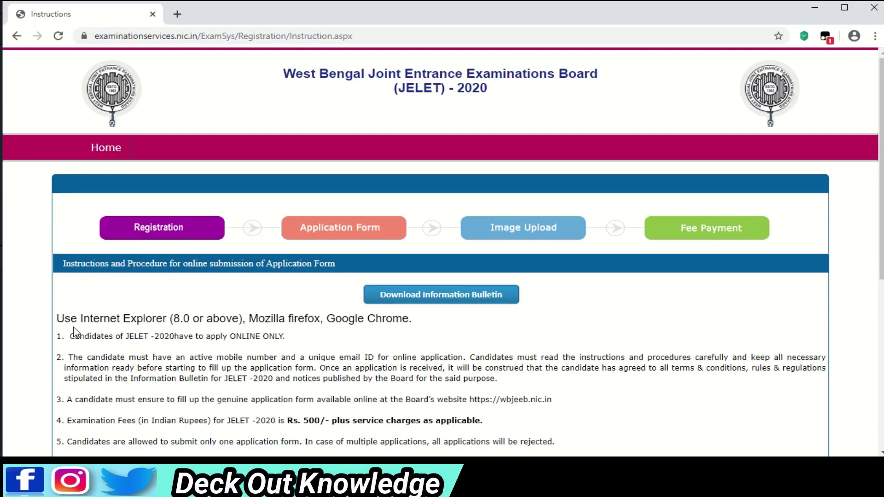
Read through the instructions to the bottom and proceed to the registration form.
scroll(75, 330, "down", 3)
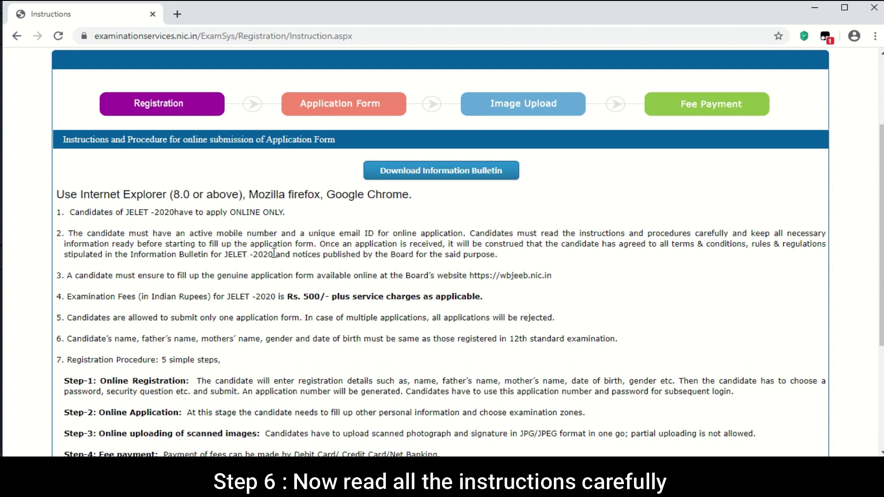
scroll(506, 272, "down", 3)
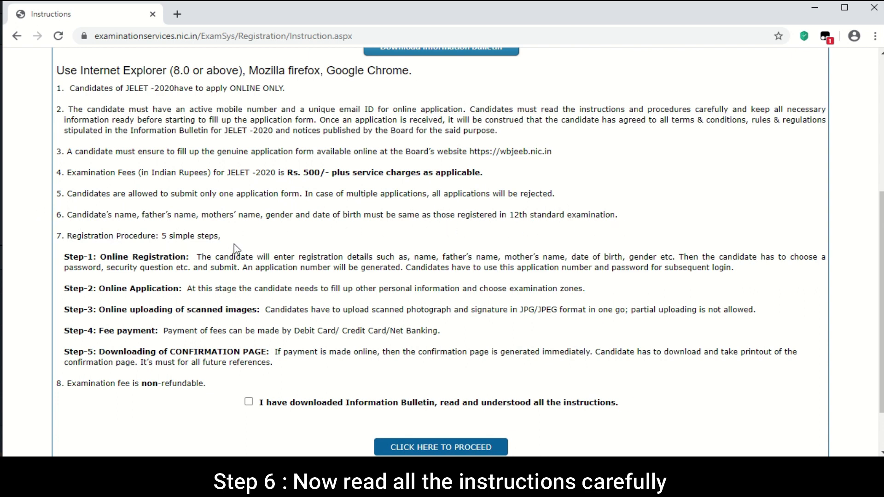
scroll(121, 224, "down", 2)
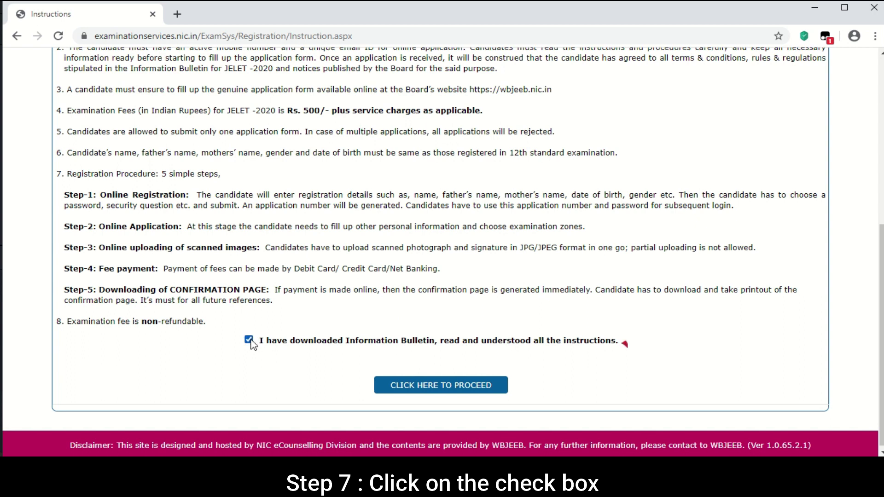
left_click(416, 392)
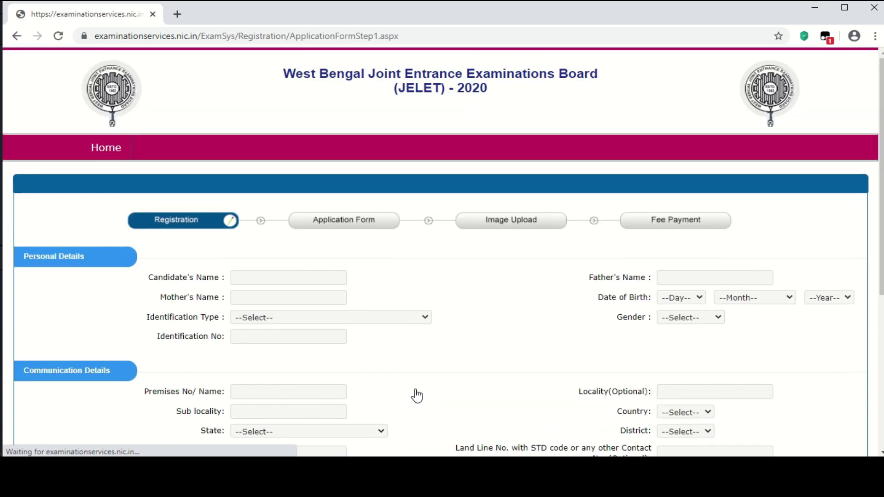
Enter the candidate's, mother's and father's names, with Voter ID as identification and its number.
left_click(272, 277)
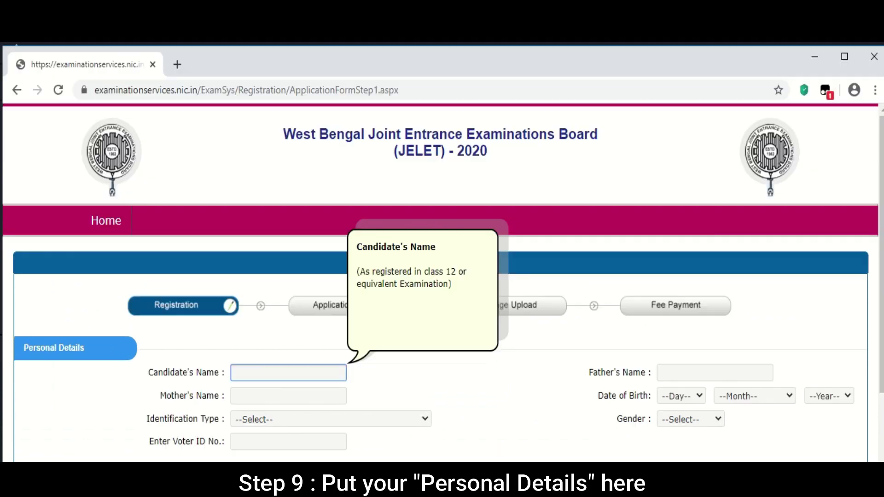
type("...")
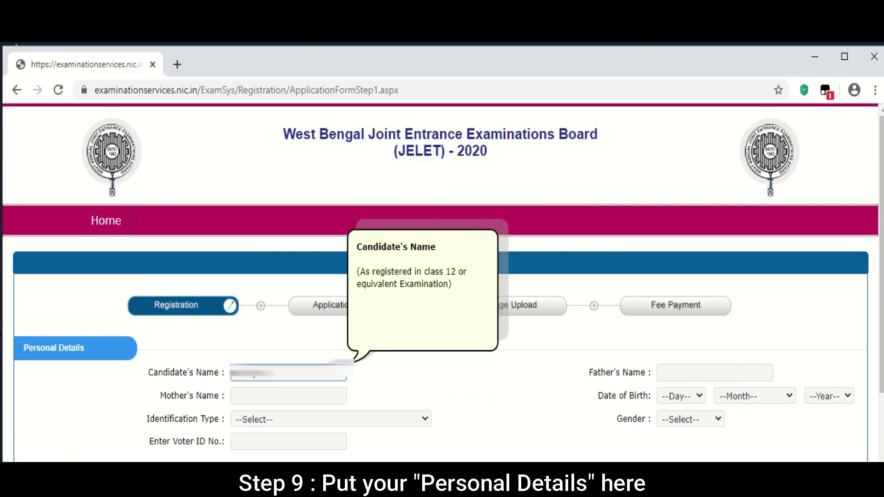
type("...")
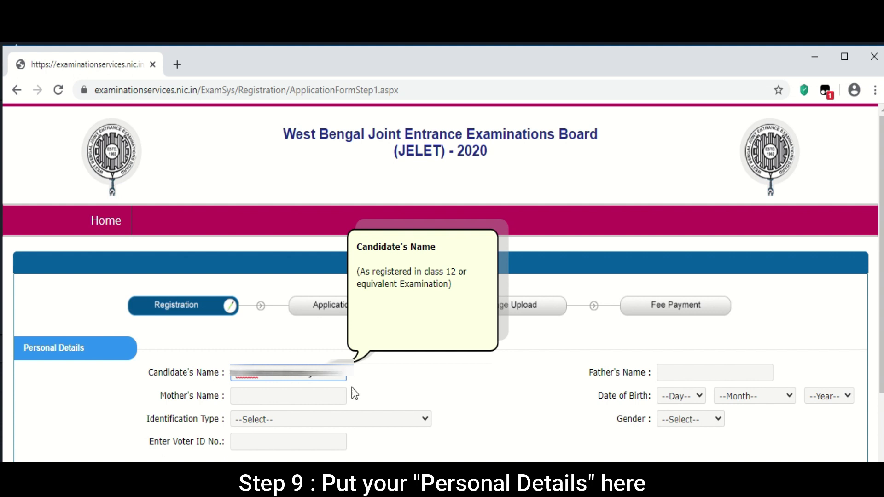
left_click(332, 399)
type("......")
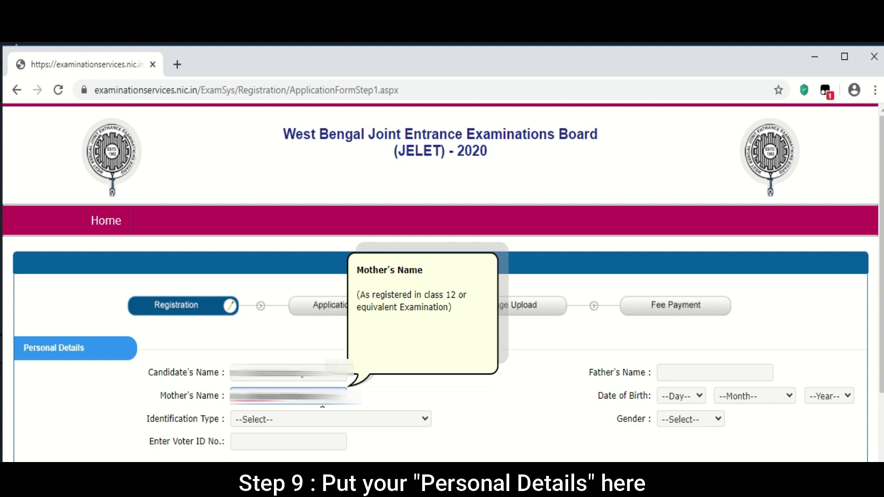
left_click(332, 411)
left_click(276, 455)
left_click(288, 441)
type(".........")
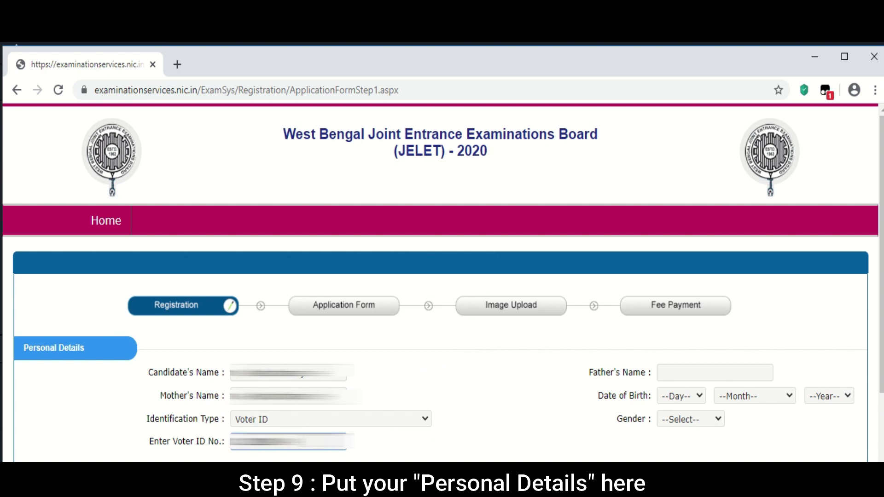
left_click(667, 374)
type("......")
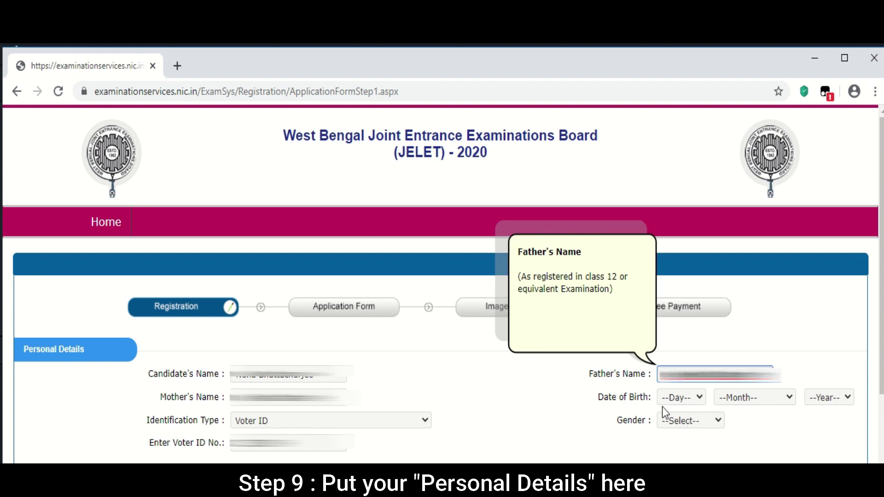
Set date of birth to 02 June 1996 and gender to Female.
left_click(686, 400)
scroll(677, 357, "down", 1)
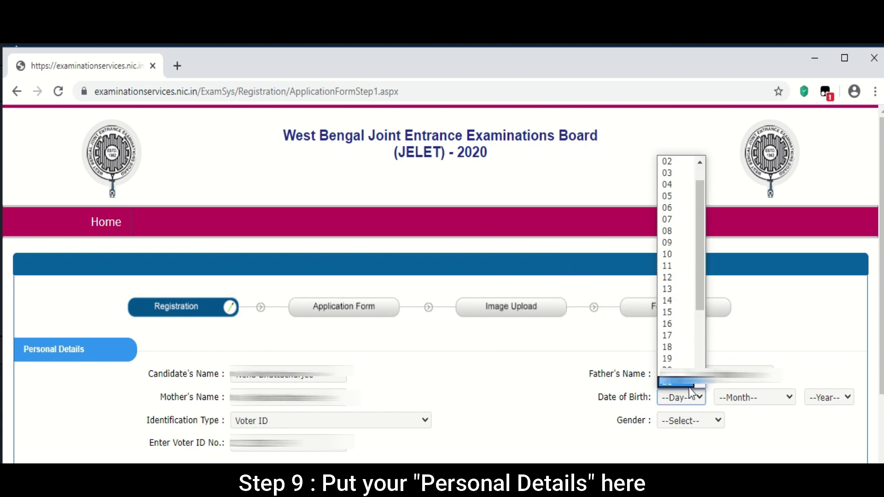
left_click(670, 161)
left_click(755, 398)
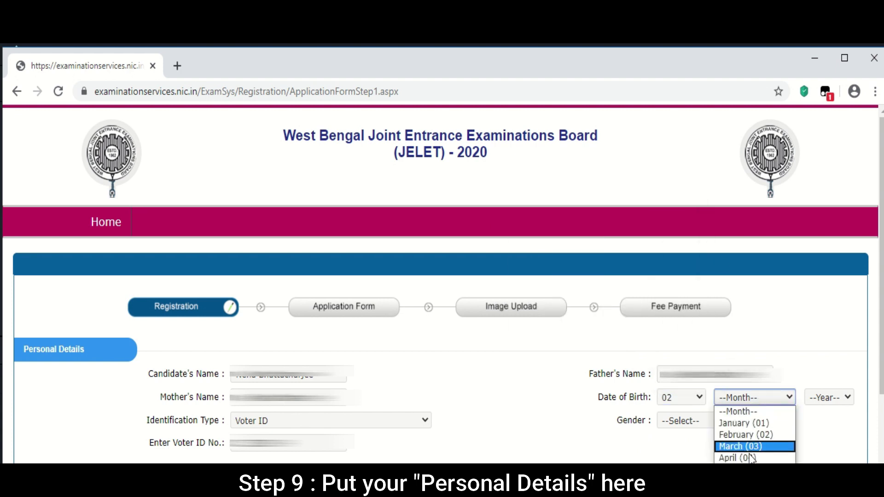
left_click(736, 481)
left_click(824, 397)
scroll(828, 359, "down", 8)
scroll(827, 357, "up", 8)
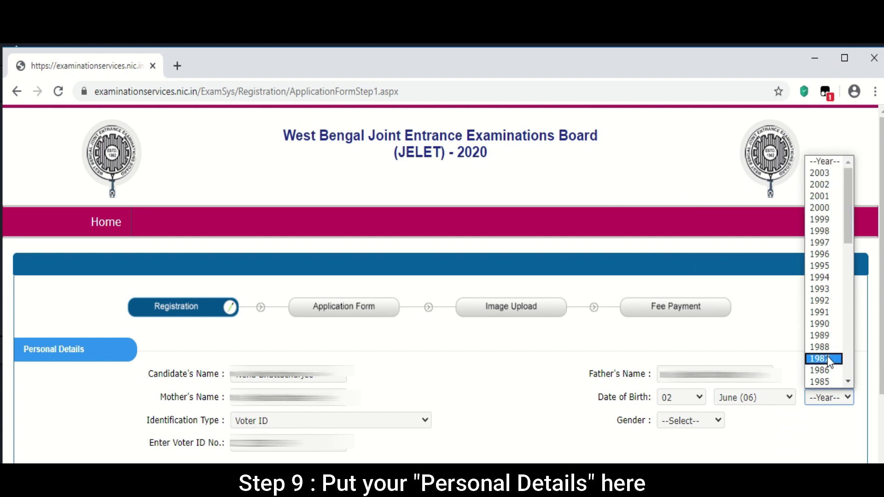
left_click(819, 253)
left_click(695, 422)
left_click(693, 458)
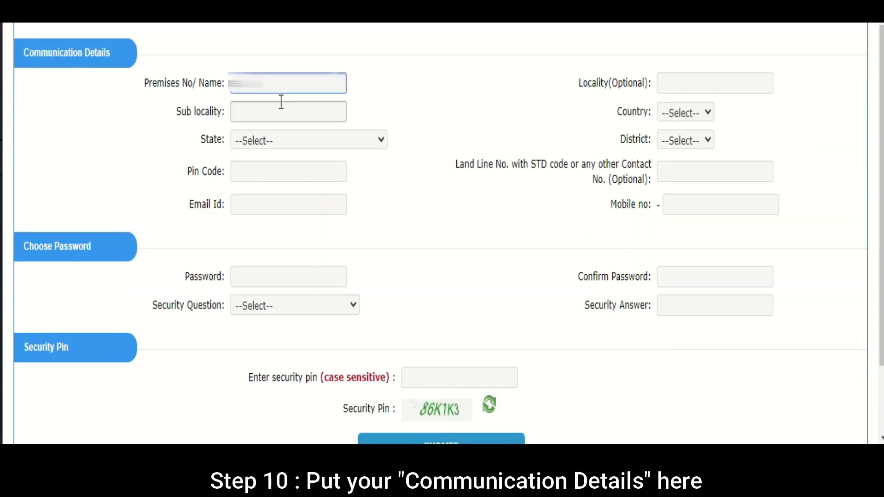
left_click(276, 113)
Fill in sub locality and locality, with state WEST BENGAL, country India, district KOLKATA.
type("...")
left_click(302, 140)
scroll(307, 276, "down", 6)
left_click(272, 428)
scroll(286, 368, "down", 1)
left_click(690, 42)
type("...")
left_click(686, 70)
left_click(705, 101)
left_click(720, 98)
left_click(721, 99)
left_click(720, 99)
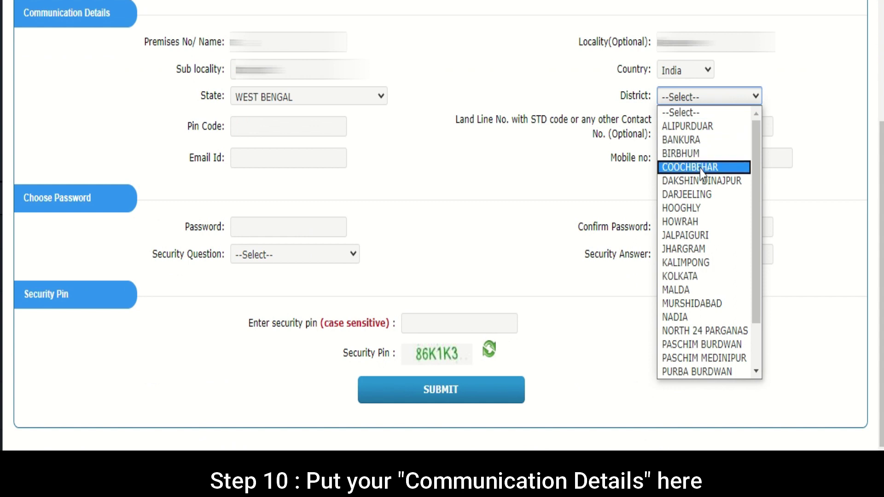
left_click(686, 276)
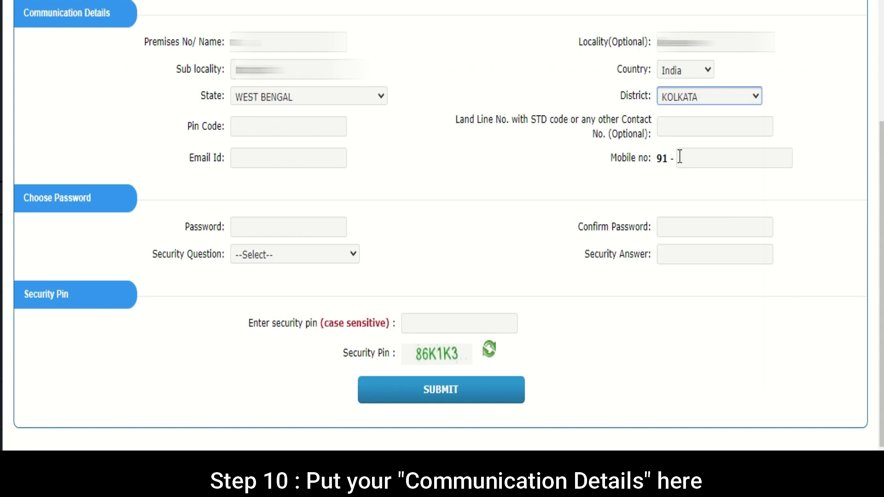
Enter the pin code, e-mail address and mobile number.
left_click(294, 130)
type("...")
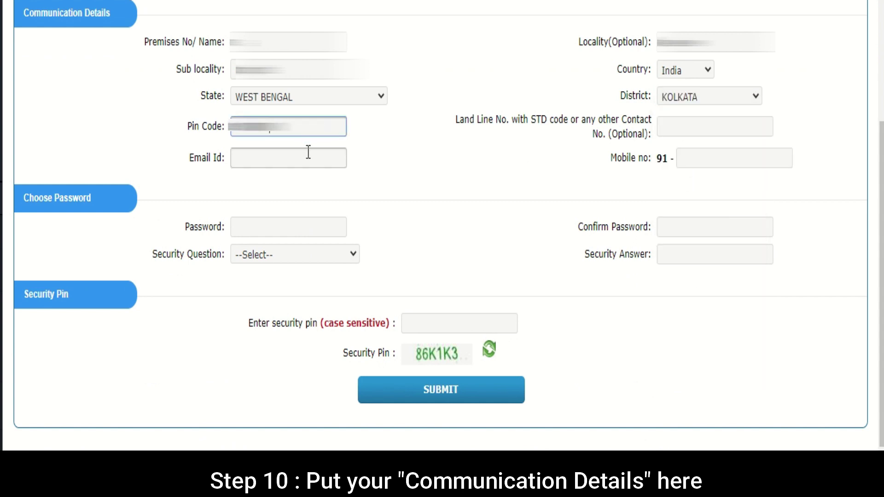
left_click(310, 156)
type("......")
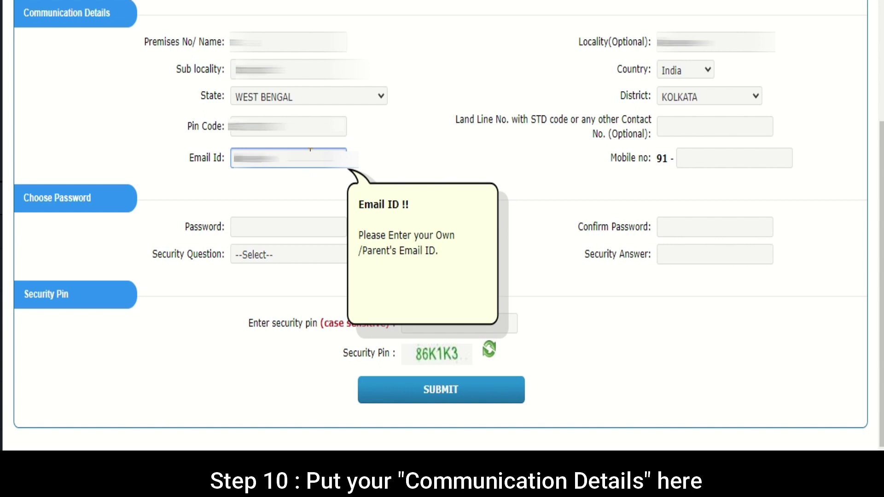
type("...")
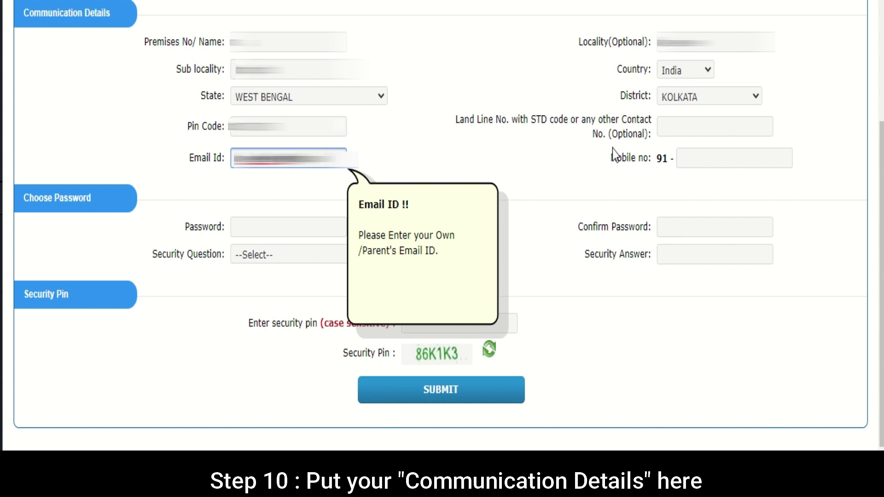
left_click(736, 158)
type("...")
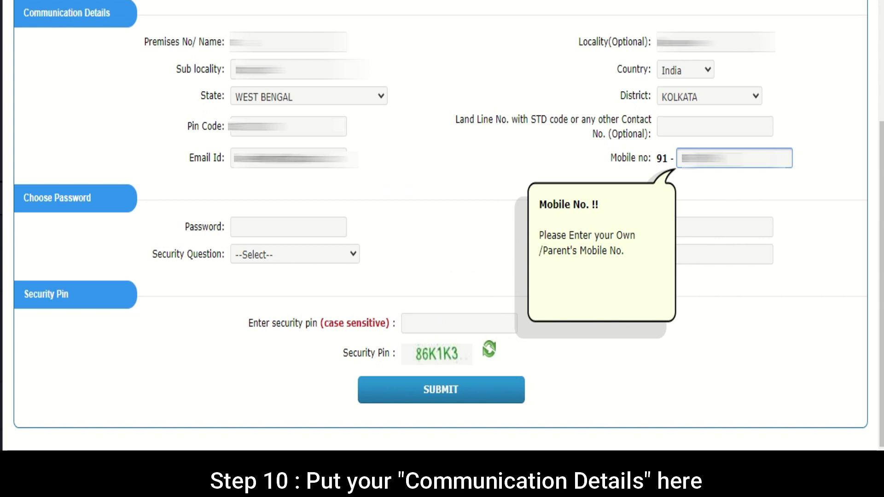
type("...")
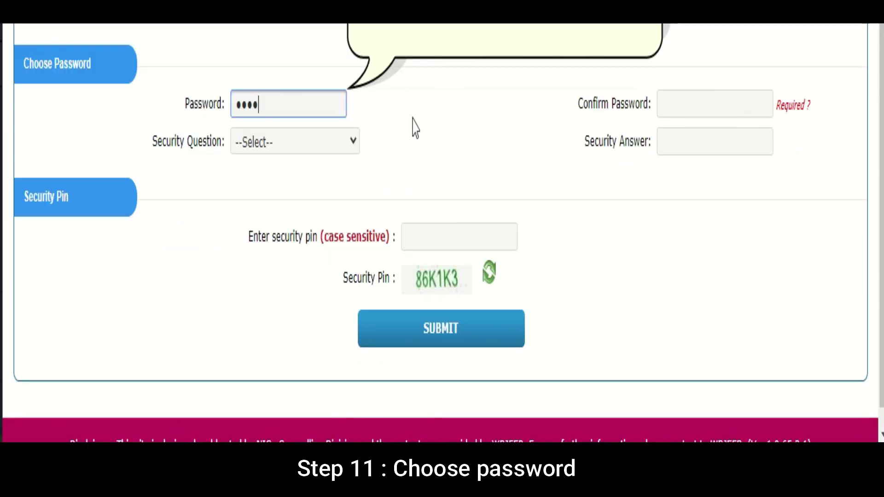
Confirm the password and answer the favourite-book security question.
left_click(674, 106)
type("*********")
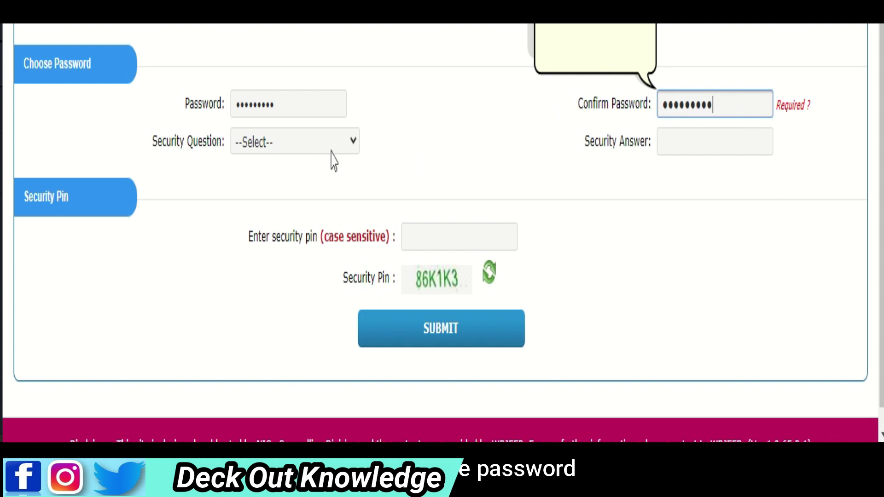
left_click(308, 150)
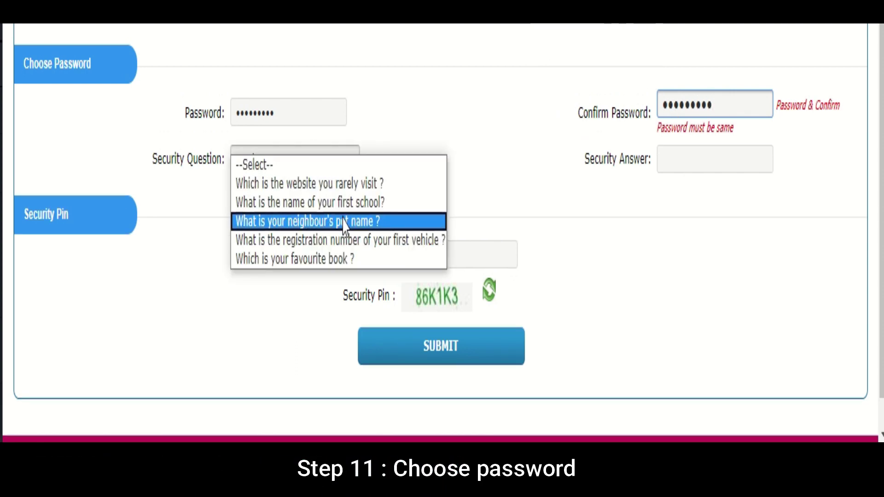
left_click(294, 259)
scroll(693, 120, "down", 1)
left_click(693, 119)
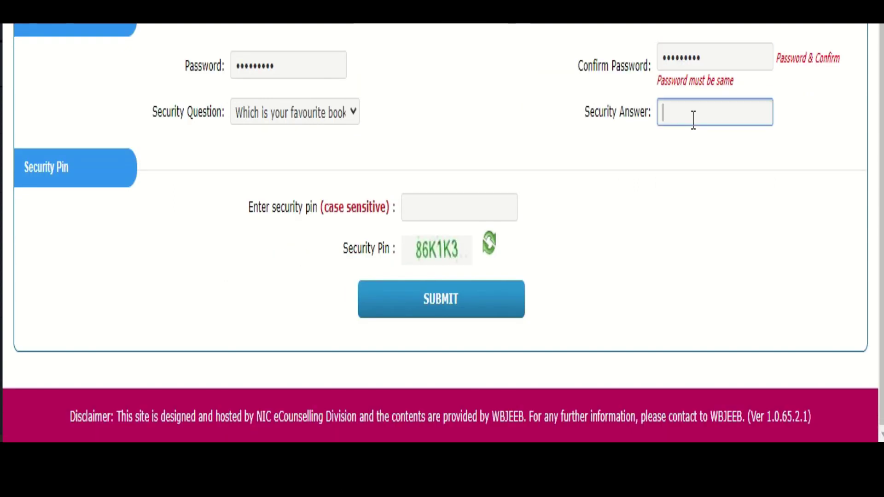
type("abcde")
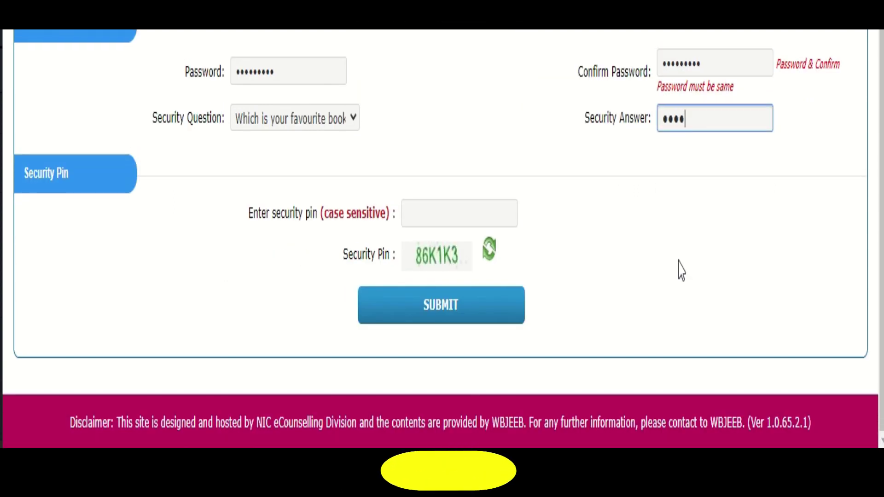
type("fghij")
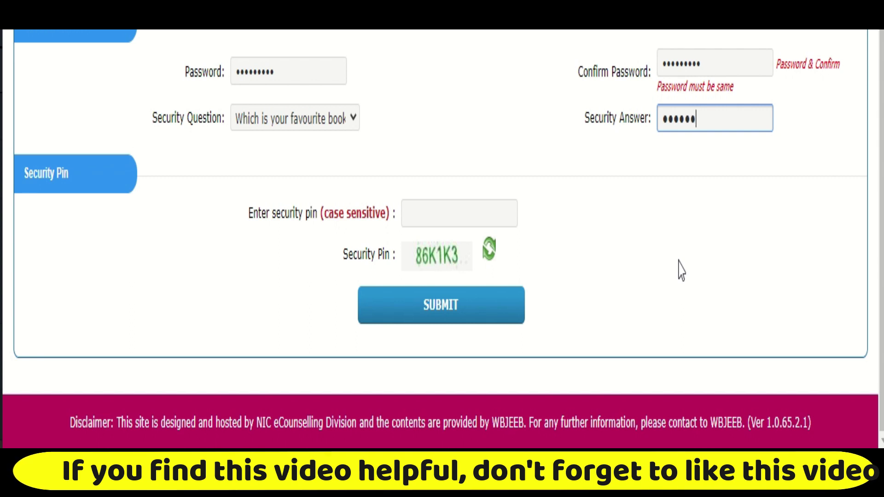
type("klm")
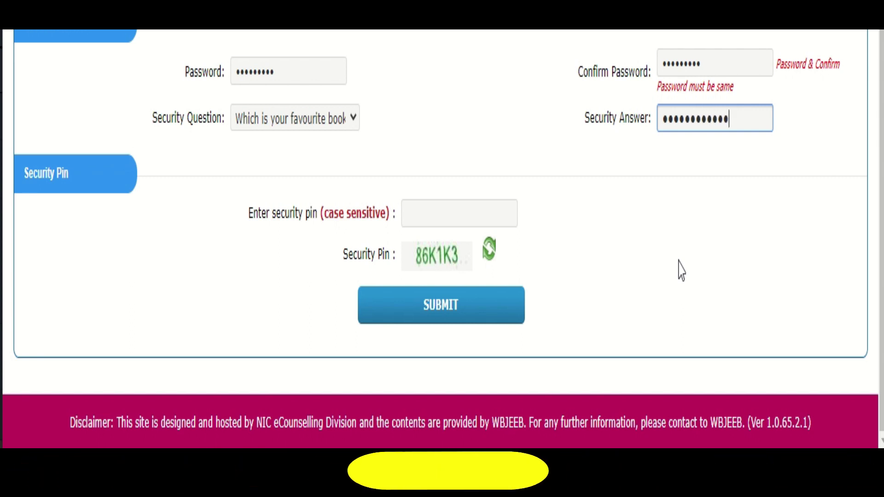
Enter the displayed security pin and submit the registration.
left_click(469, 209)
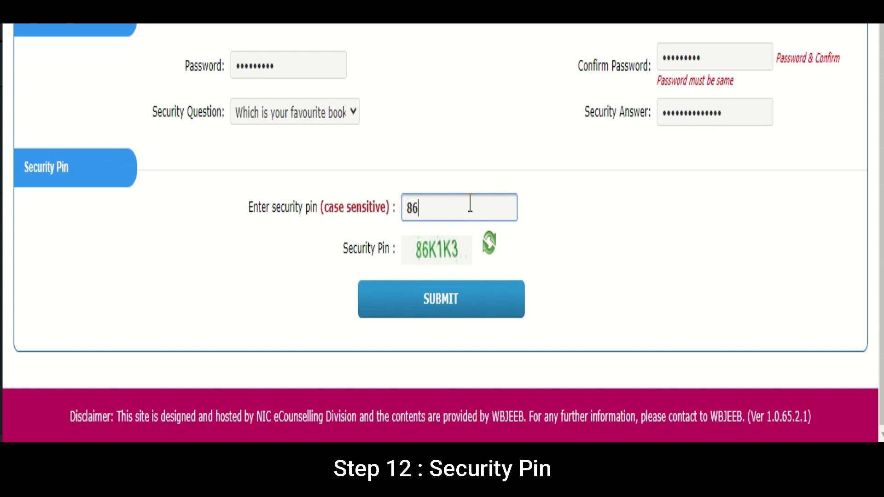
type("86K1K3")
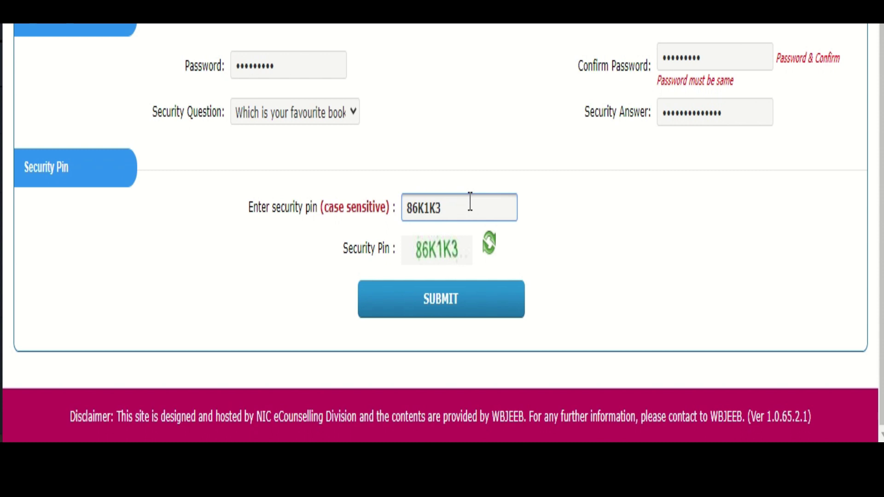
left_click(461, 318)
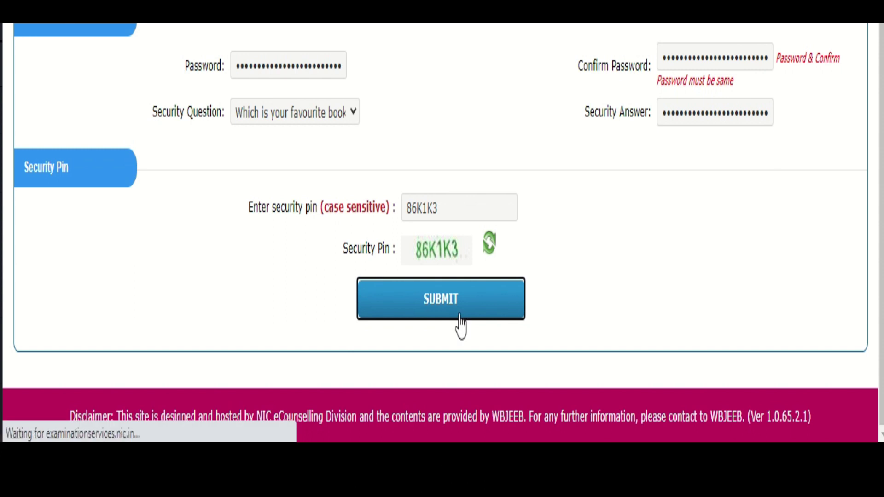